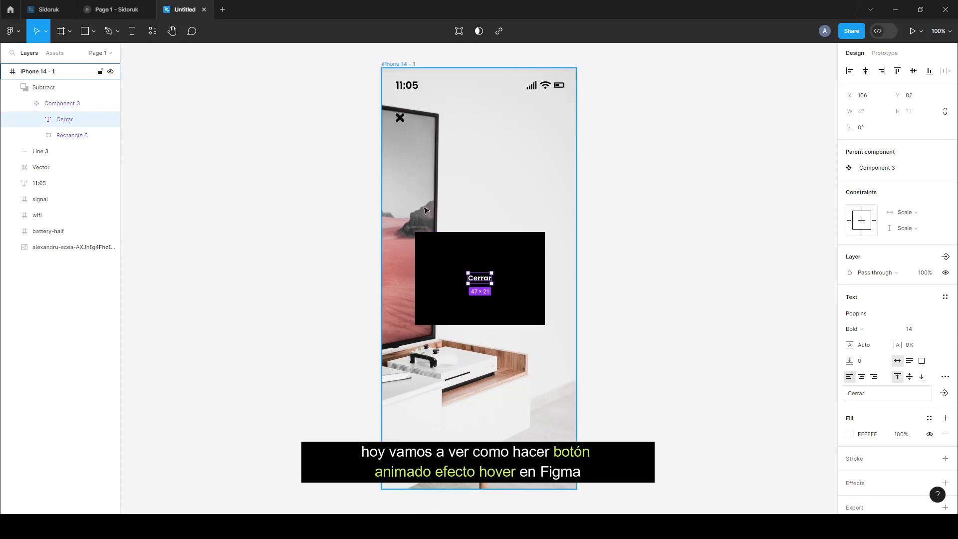
- Move the black Cerrar Component 3 up about 100 px to Y 236 in the iPhone frame
left_click(531, 280)
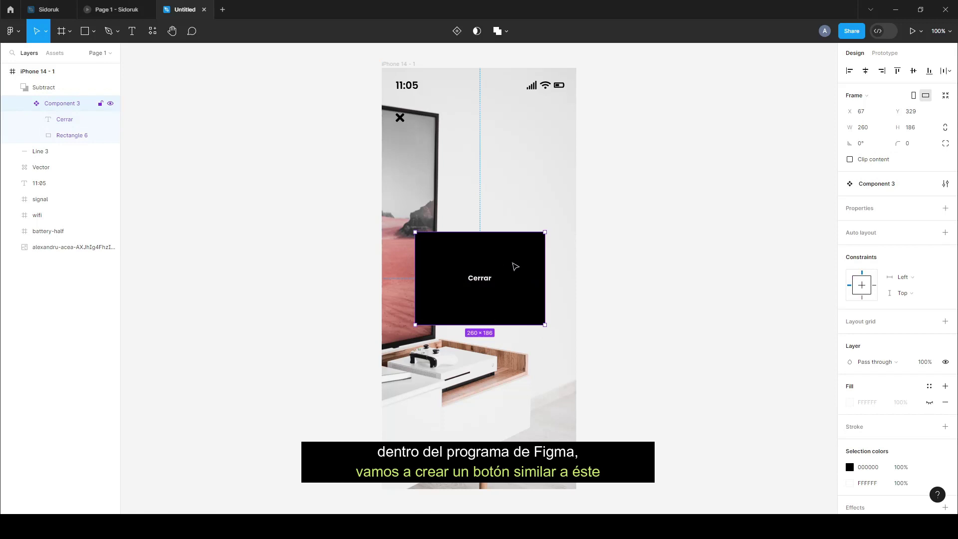
left_click_drag(514, 303, 516, 257)
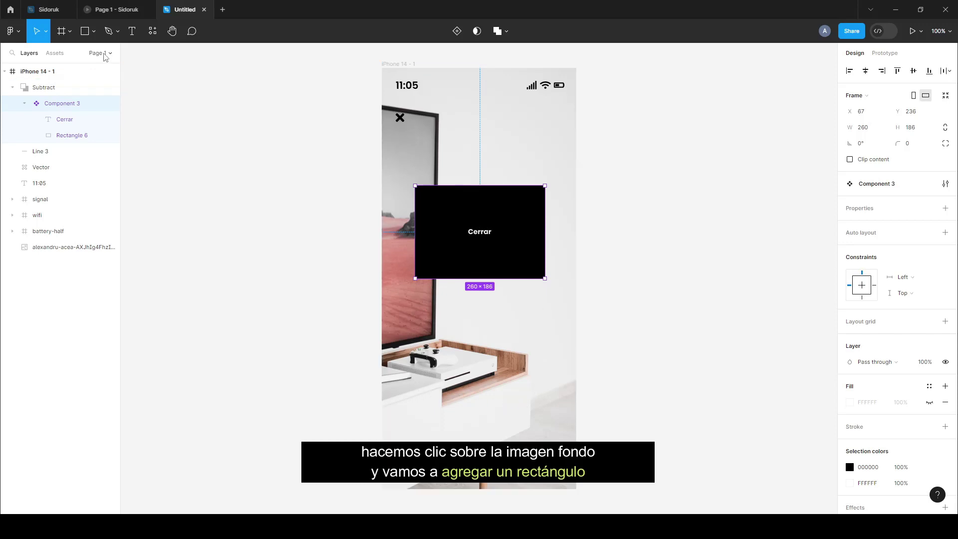
- Draw a grey 261 × 185 rectangle at X 66, Y 438 below the black Cerrar button
left_click(94, 33)
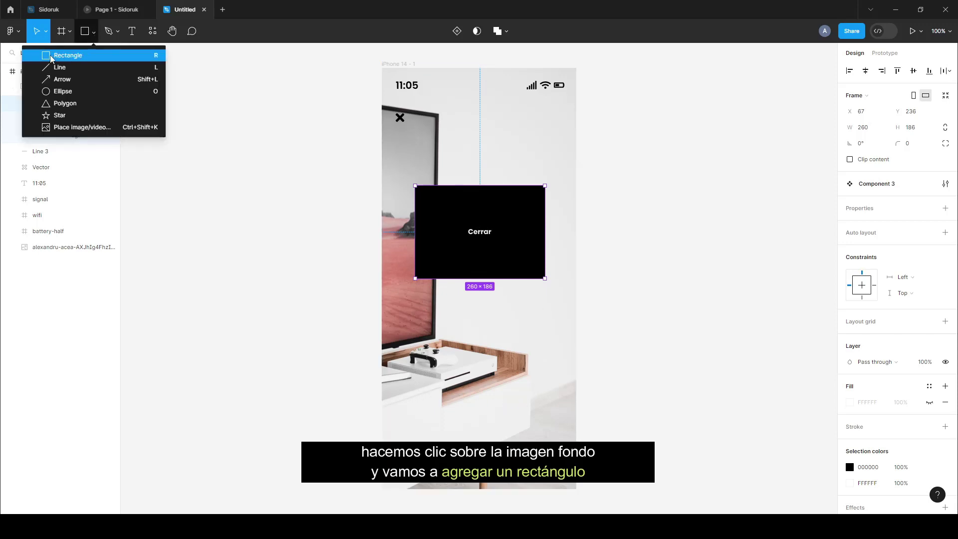
left_click(114, 59)
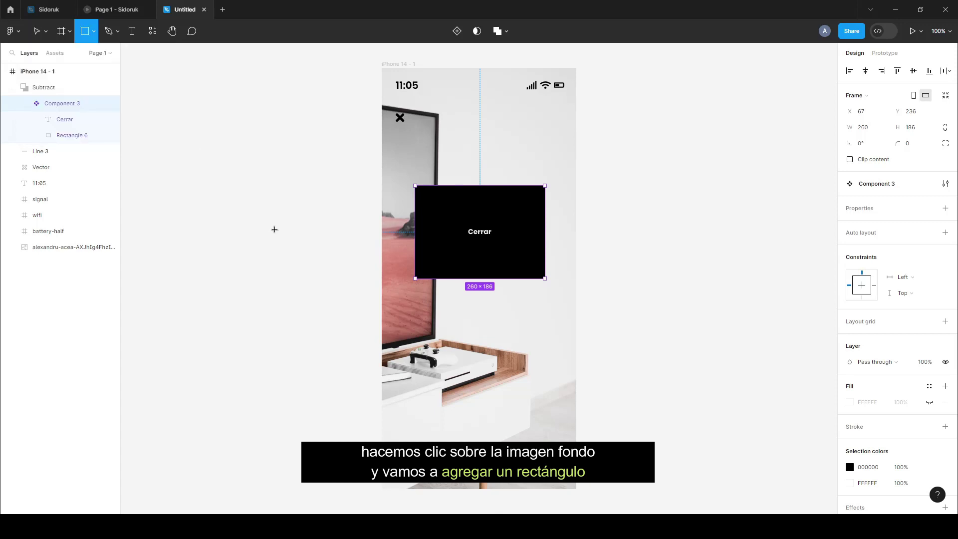
mouse_move(415, 286)
left_mouse_down()
mouse_move(546, 396)
mouse_move(543, 378)
left_mouse_up()
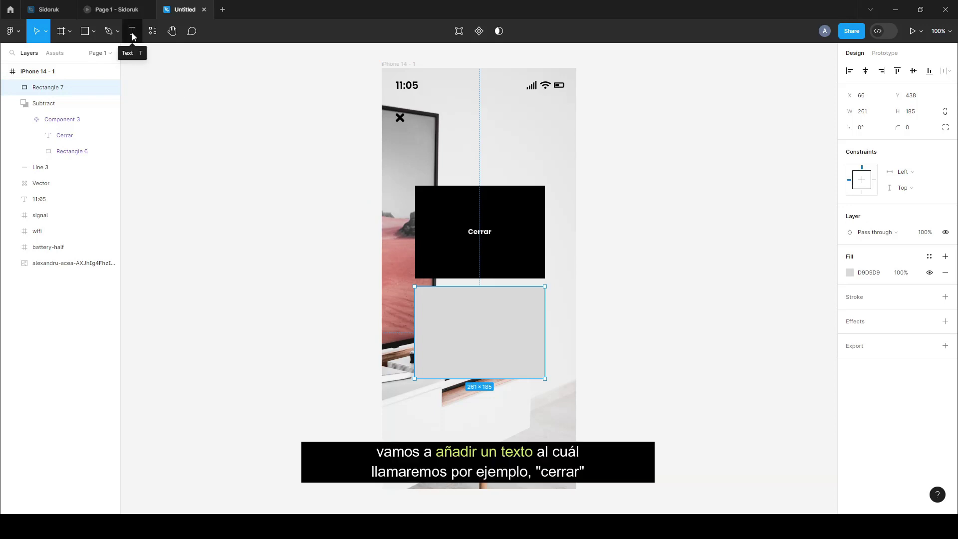
- Add a bold black 'Cerrar' label in Poppins 14, centred on the grey rectangle
left_click(132, 32)
left_click(452, 333)
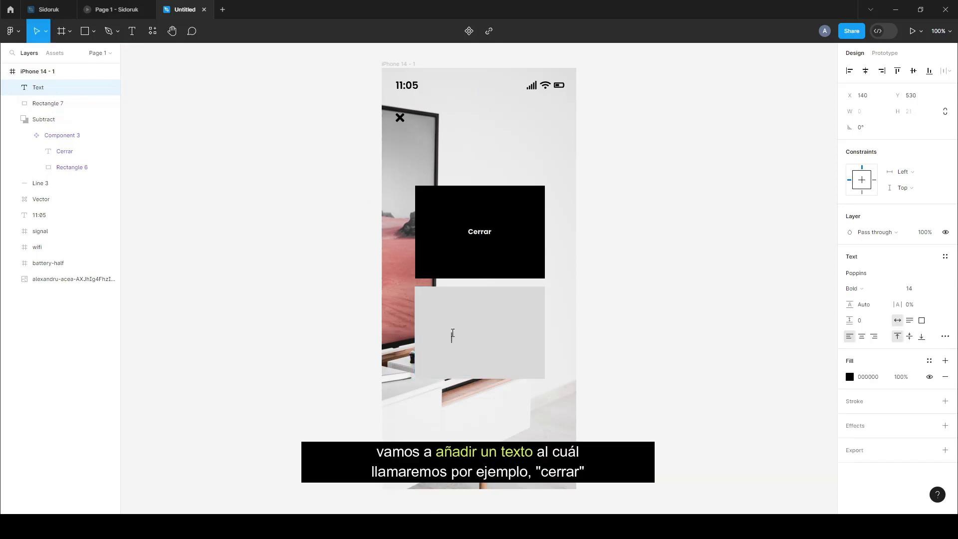
type("Cerrar")
left_click_drag(466, 341, 483, 337)
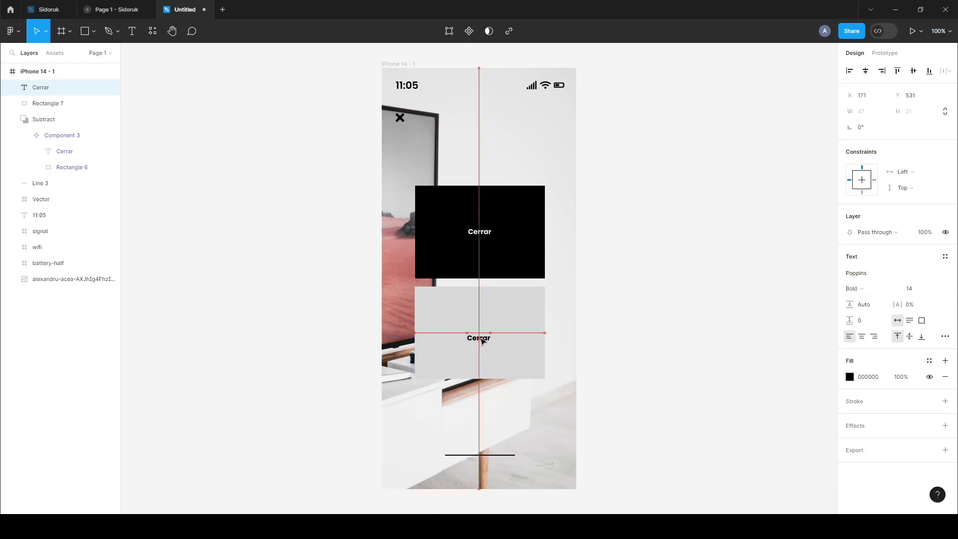
left_click(620, 349)
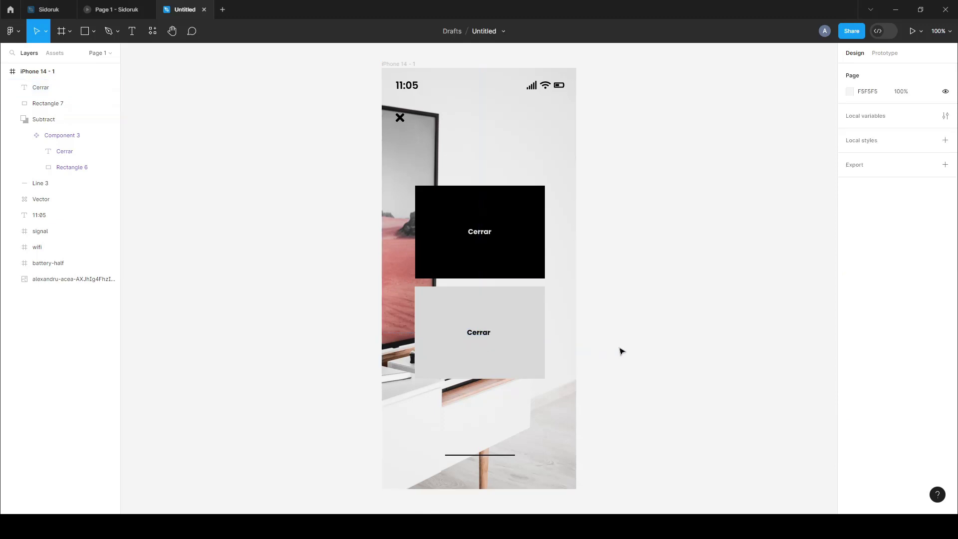
left_click(478, 332)
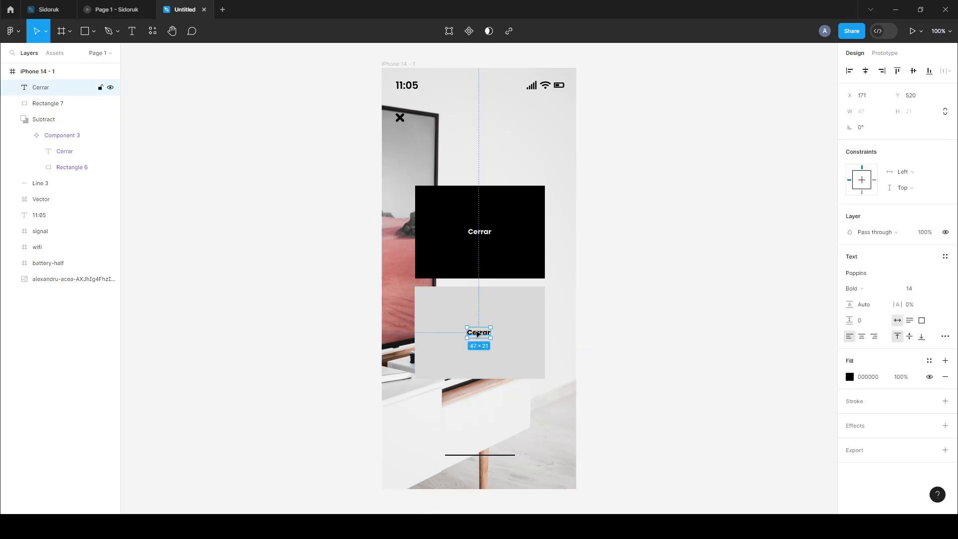
left_click(510, 320)
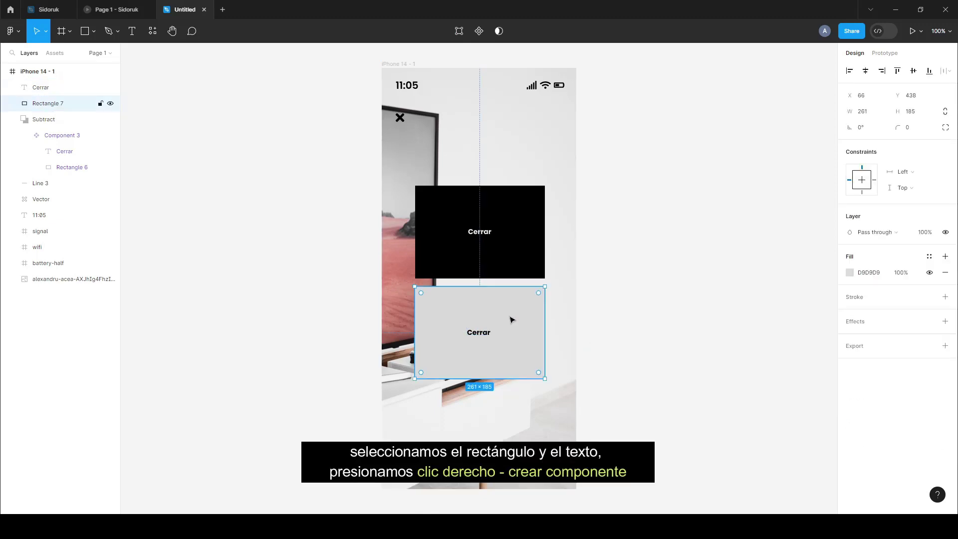
- Combine the grey rectangle and its Cerrar label into Component 4
left_click(489, 335, "shift")
scroll(518, 324, "down", 1)
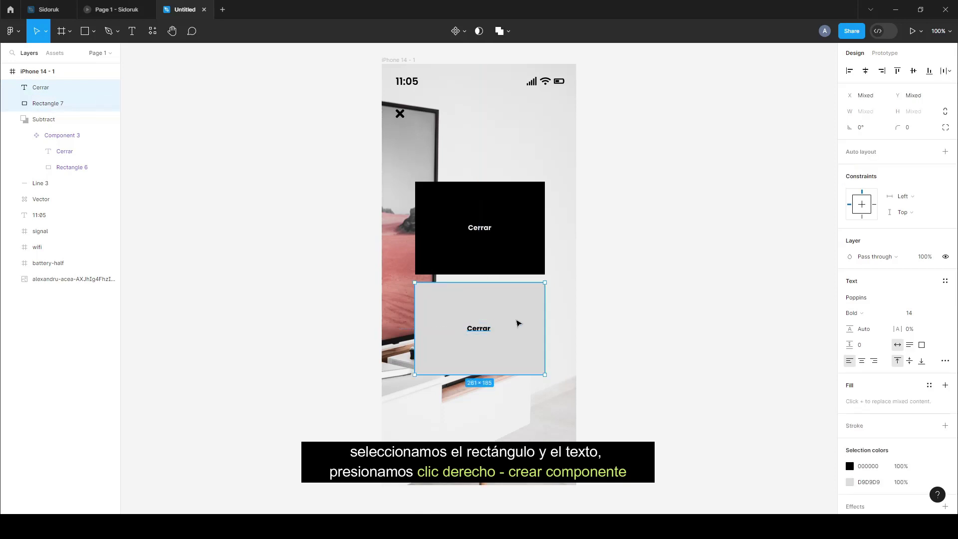
right_click(517, 324)
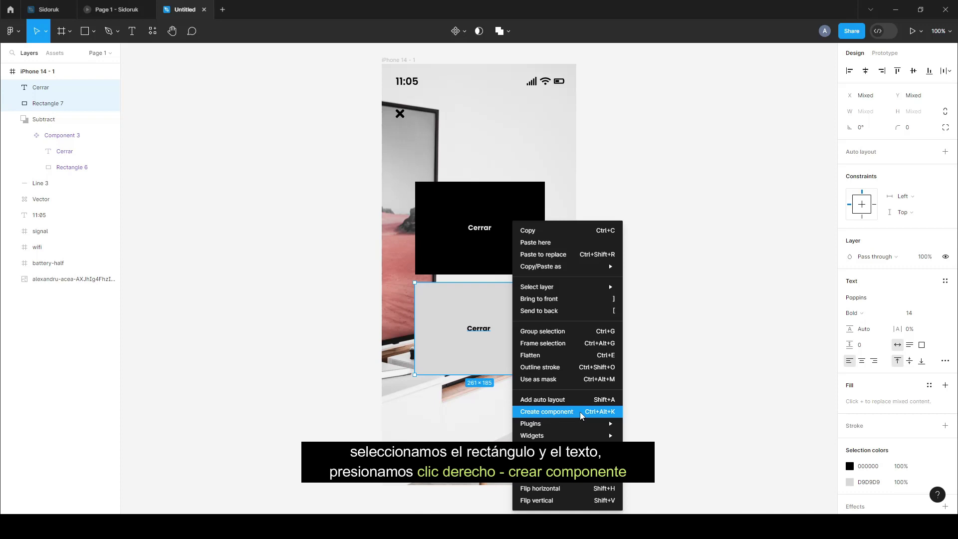
left_click(580, 412)
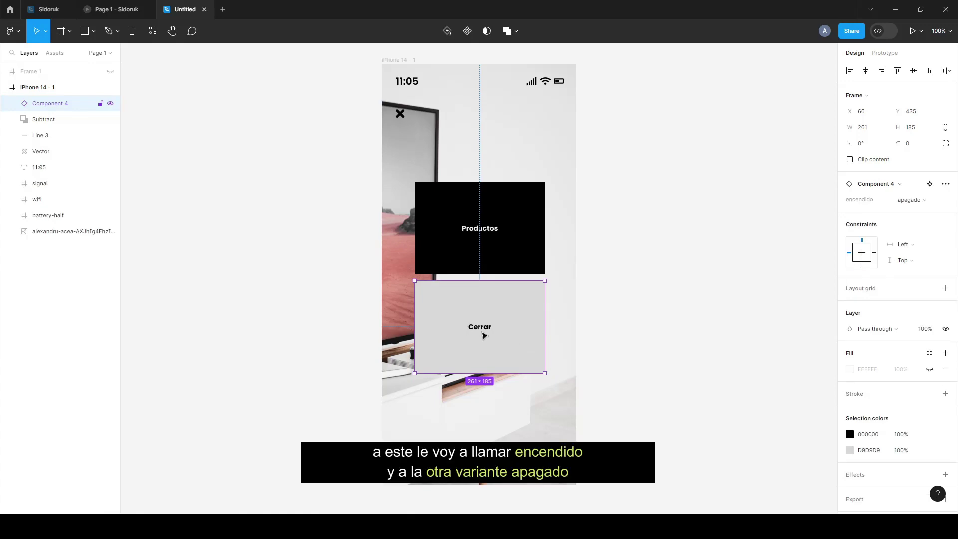
mouse_move(895, 199)
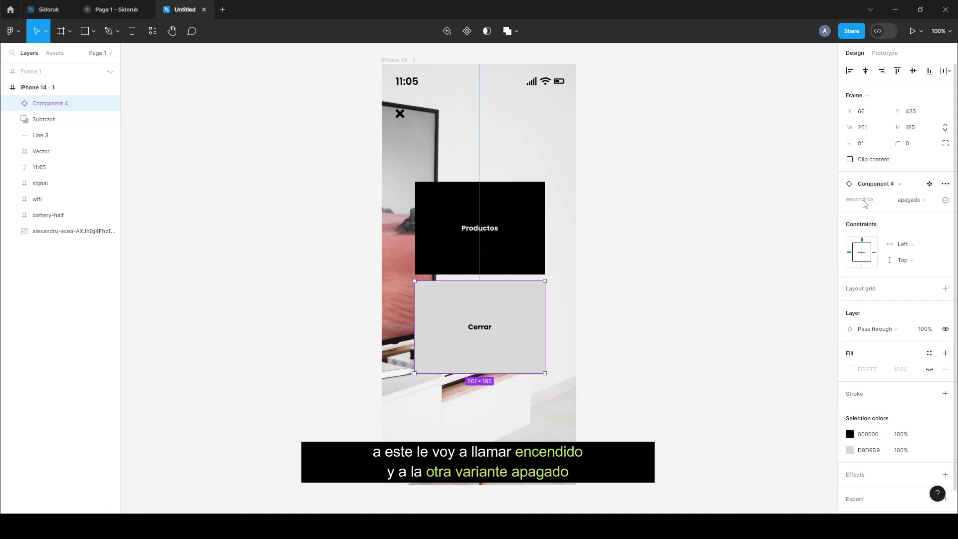
- Keep encendido as apagado, add a second variant Variant2, and move the set into Frame 1
left_click(907, 200)
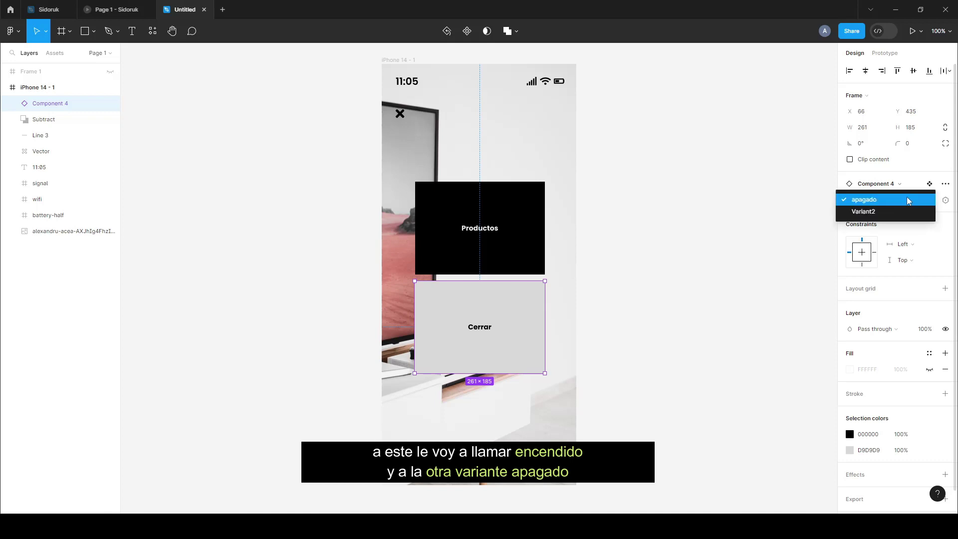
left_click(882, 199)
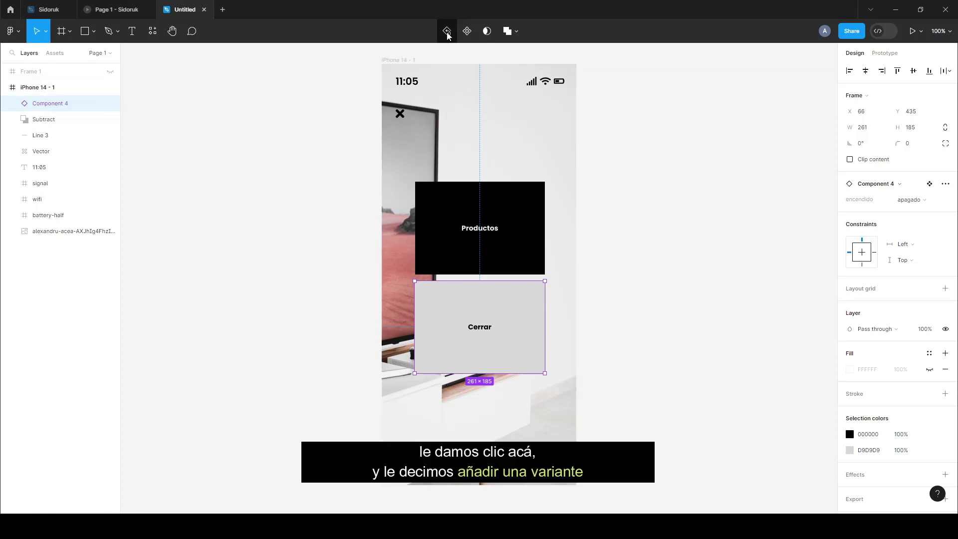
left_click(463, 33)
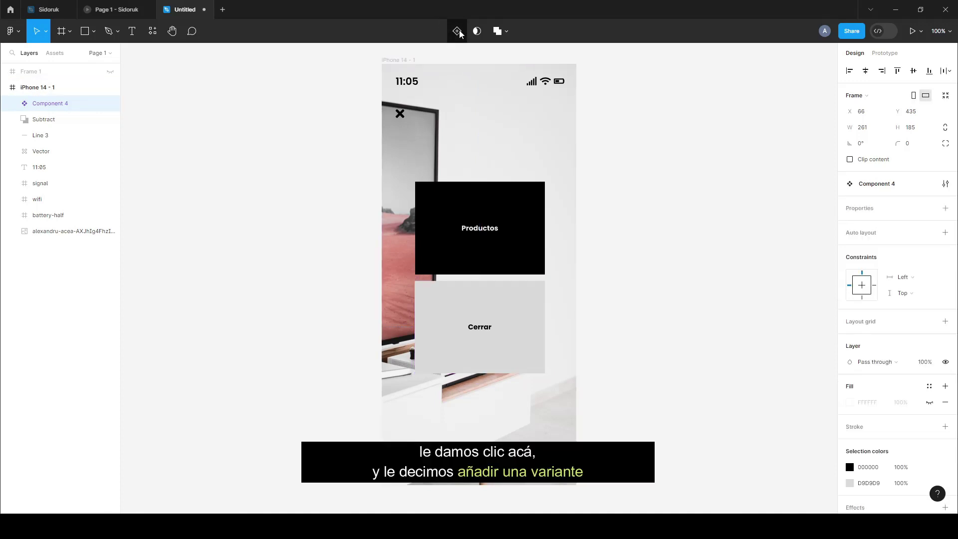
left_click(458, 32)
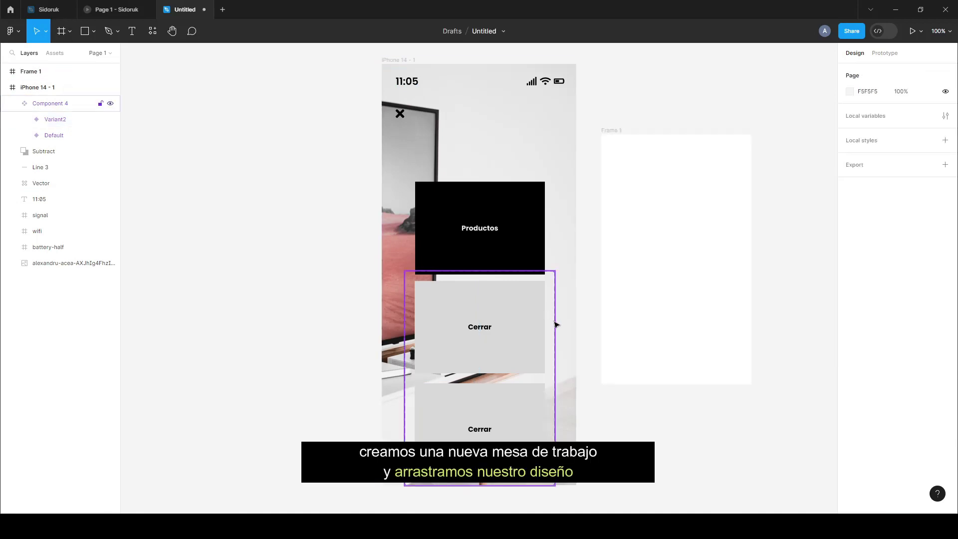
left_click_drag(556, 325, 750, 200)
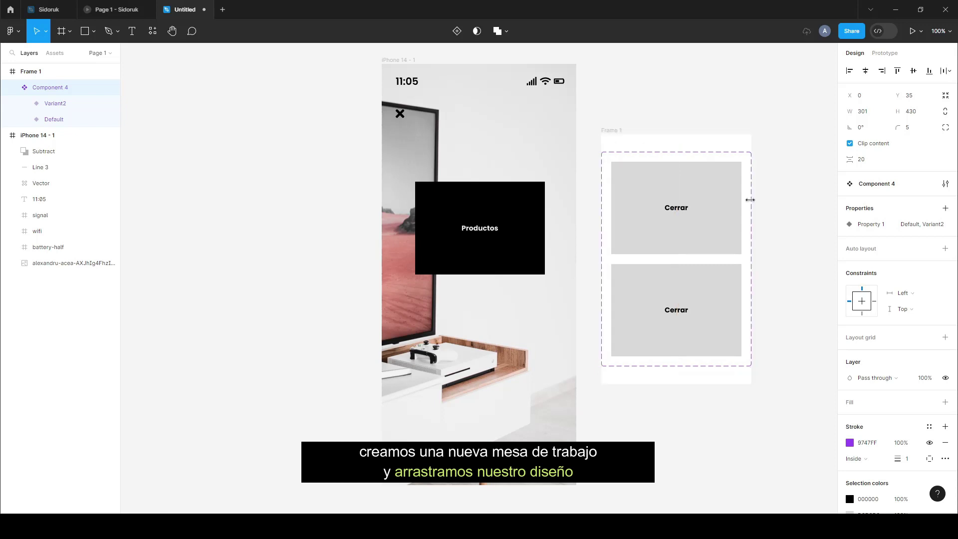
left_click(704, 296)
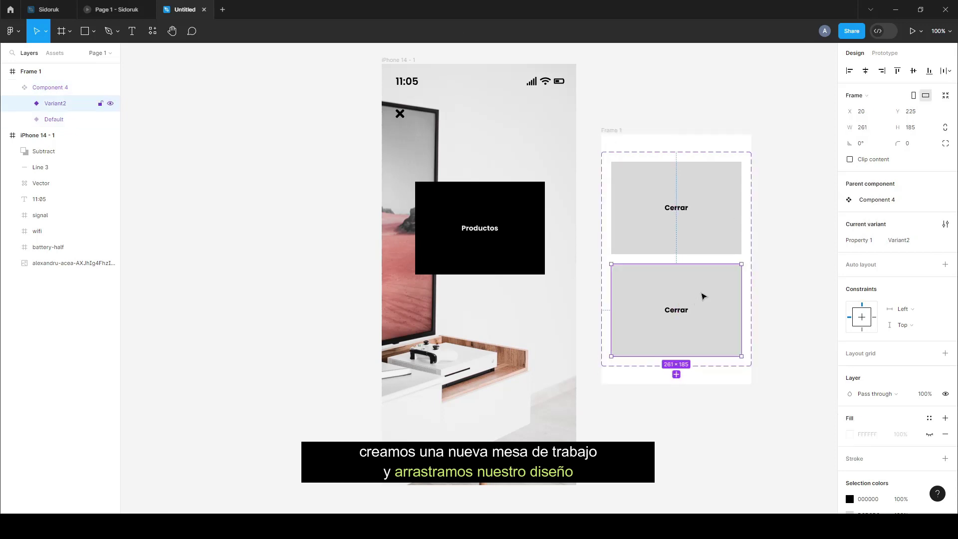
- Fill Variant2's button rectangle with black 000000
double_click(704, 296)
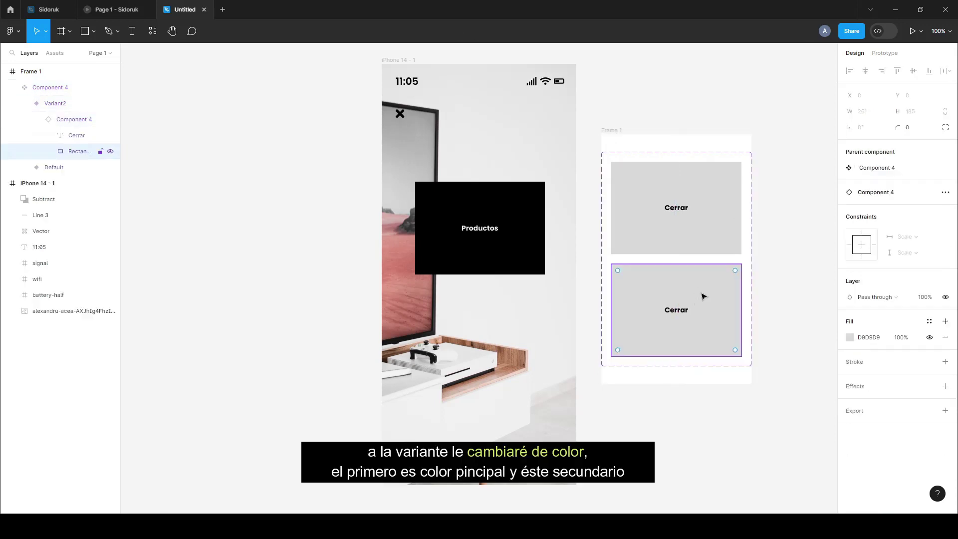
left_click(850, 337)
left_click_drag(719, 278, 709, 388)
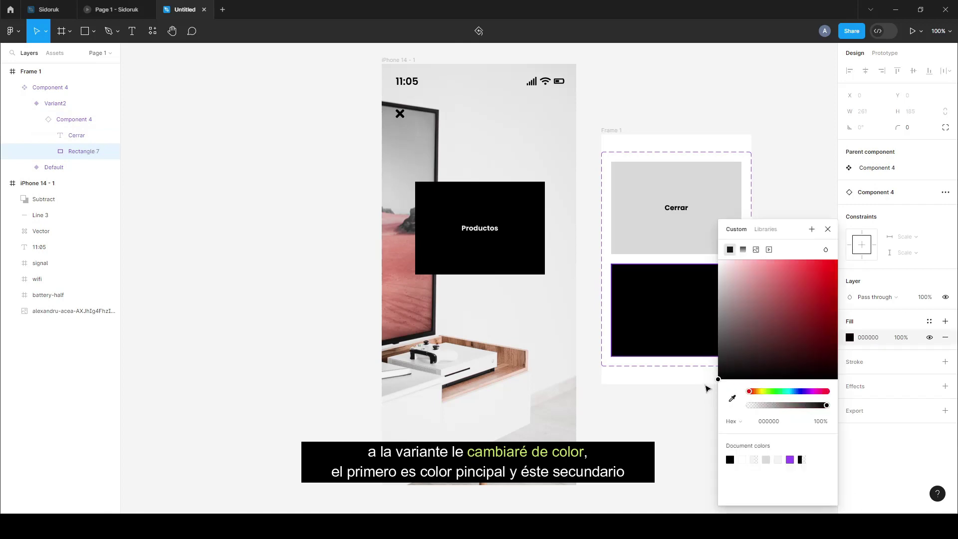
left_click(827, 230)
- Make Variant2's Cerrar text white (F0F0F0)
left_click(681, 315)
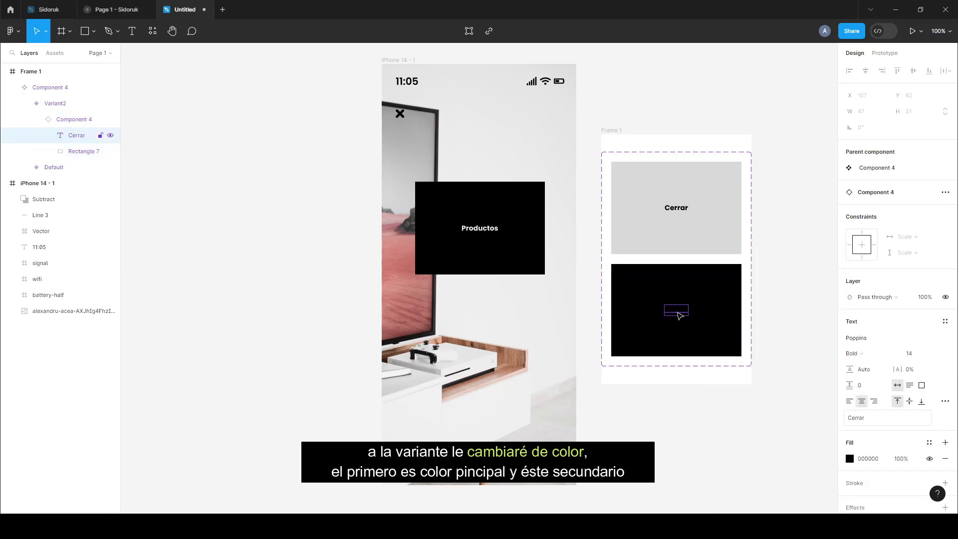
left_click(850, 459)
left_click(742, 459)
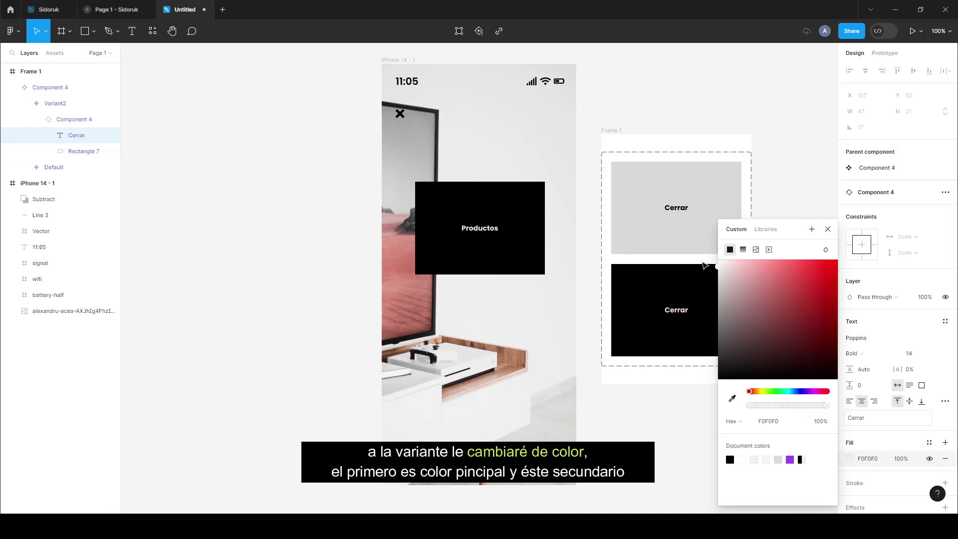
left_click(828, 229)
left_click(717, 283)
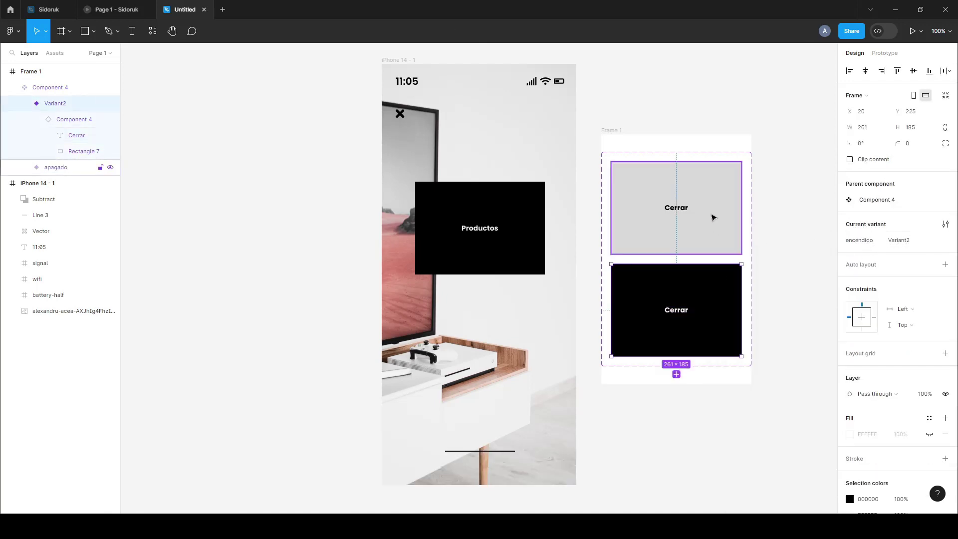
left_click(713, 214)
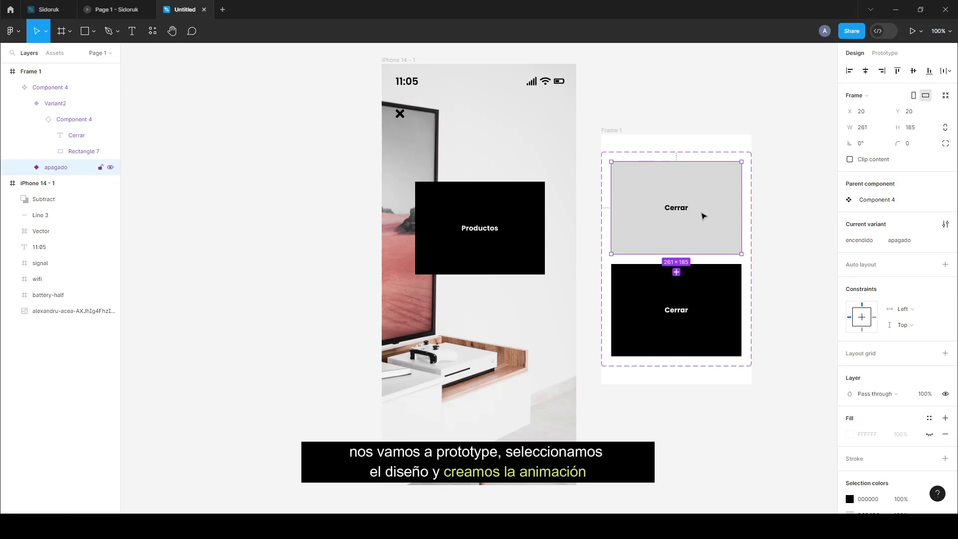
- Link the apagado variant to Variant2 with a While hovering, Change to interaction
left_click(884, 53)
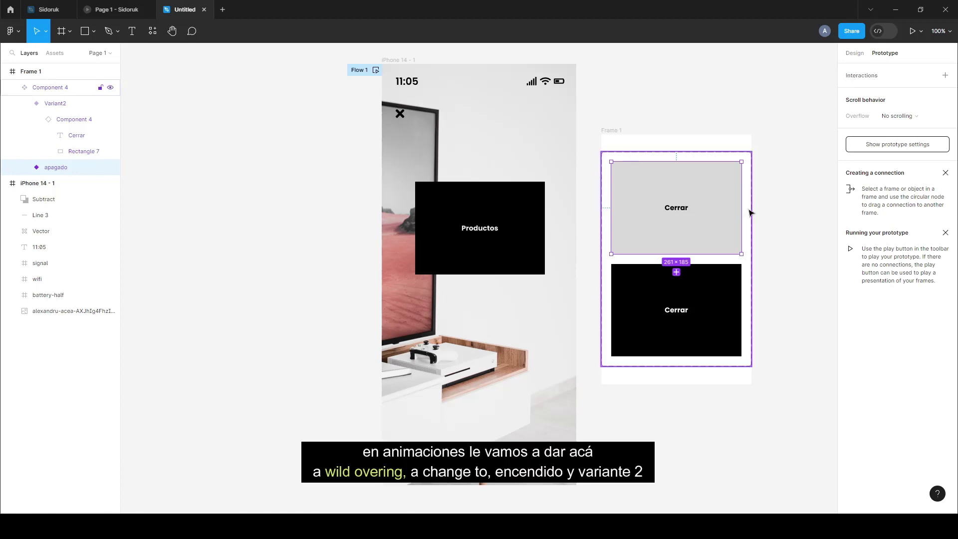
mouse_move(742, 208)
left_mouse_down()
mouse_move(755, 318)
mouse_move(723, 325)
left_mouse_up()
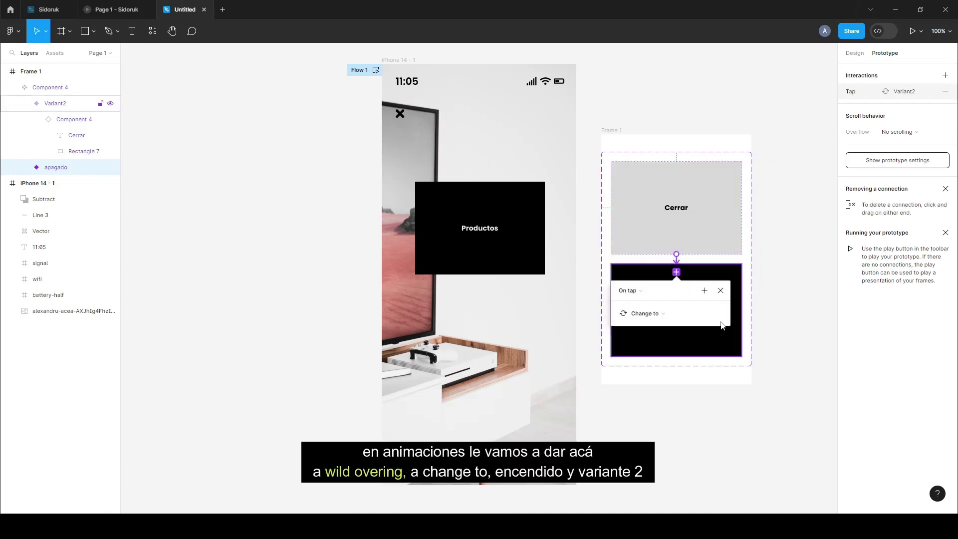
left_click(628, 291)
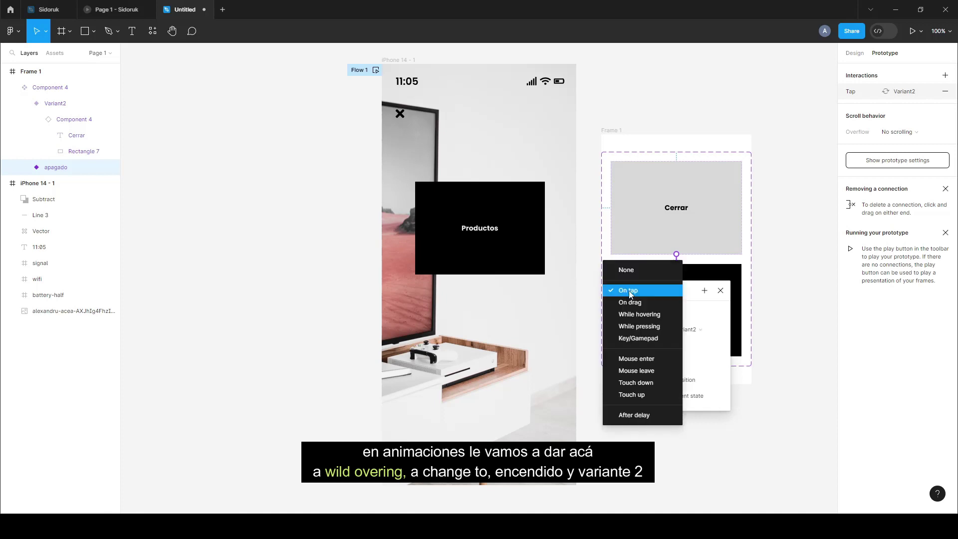
left_click(667, 314)
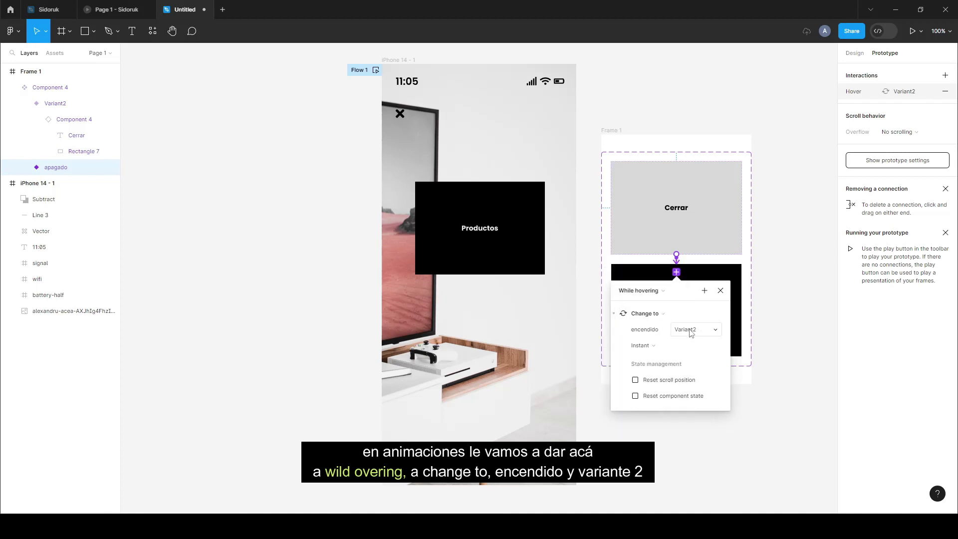
left_click(661, 315)
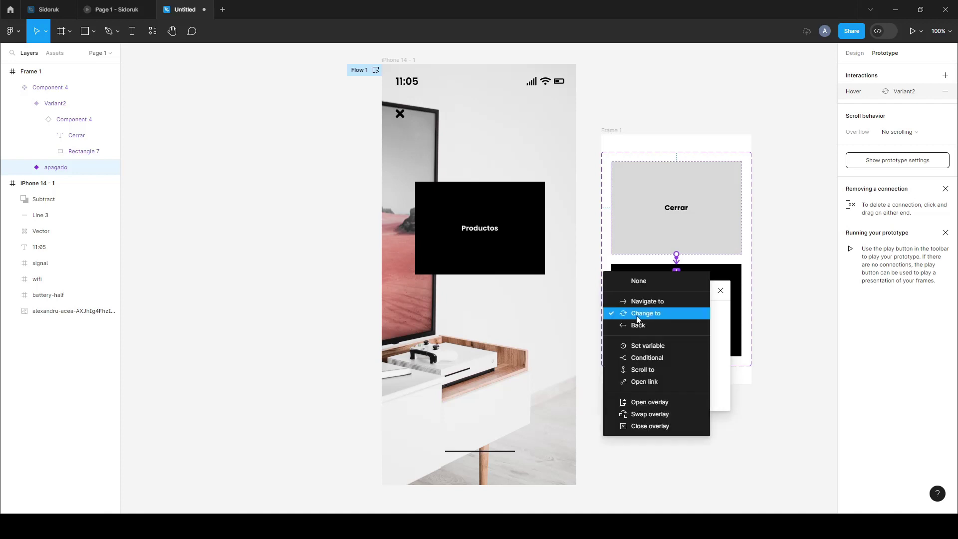
left_click(652, 313)
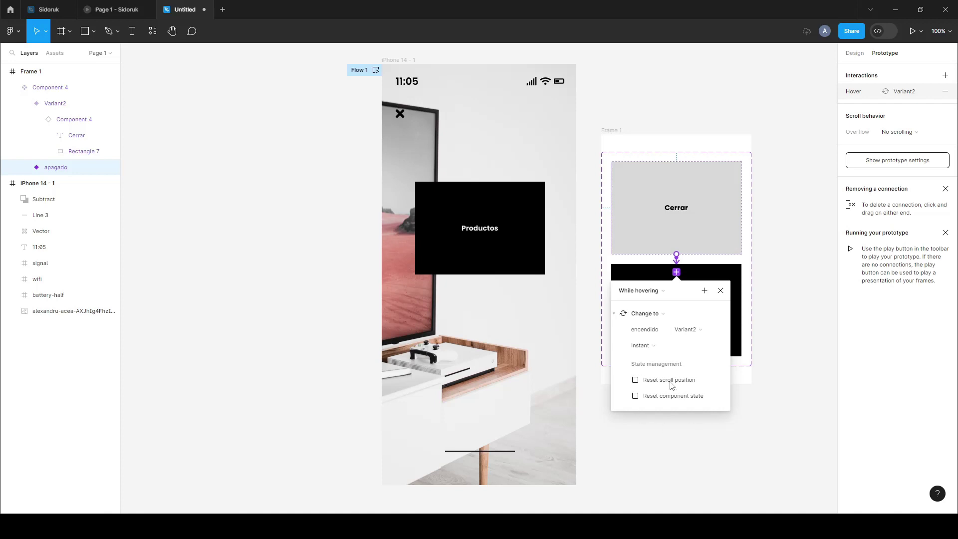
left_click(721, 291)
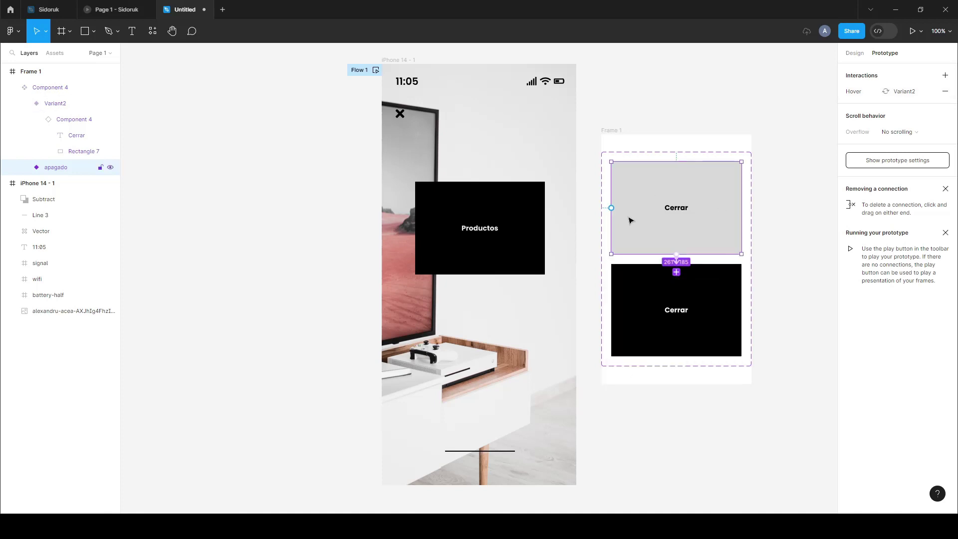
mouse_move(53, 59)
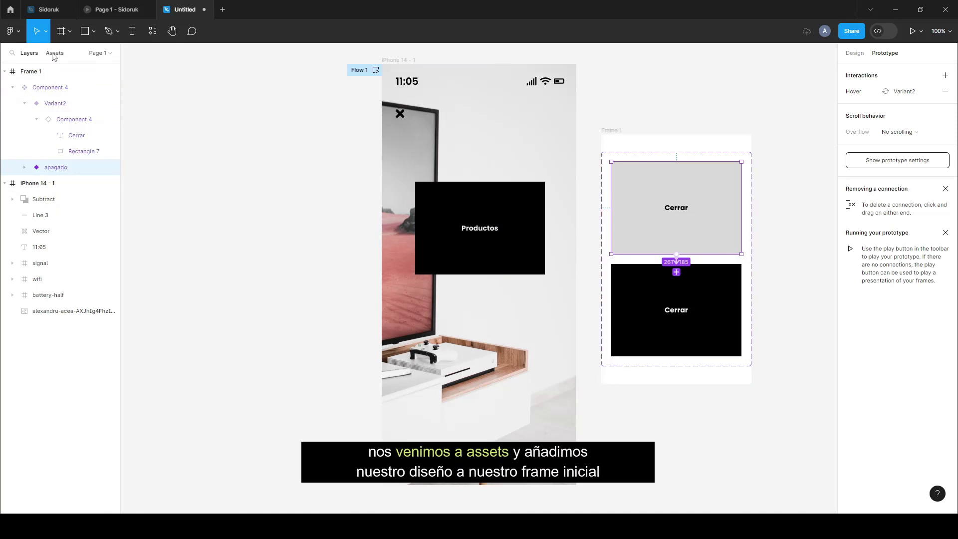
- Place a Component 4 instance below Productos in the iPhone 14 frame and hide Frame 1
left_click(54, 55)
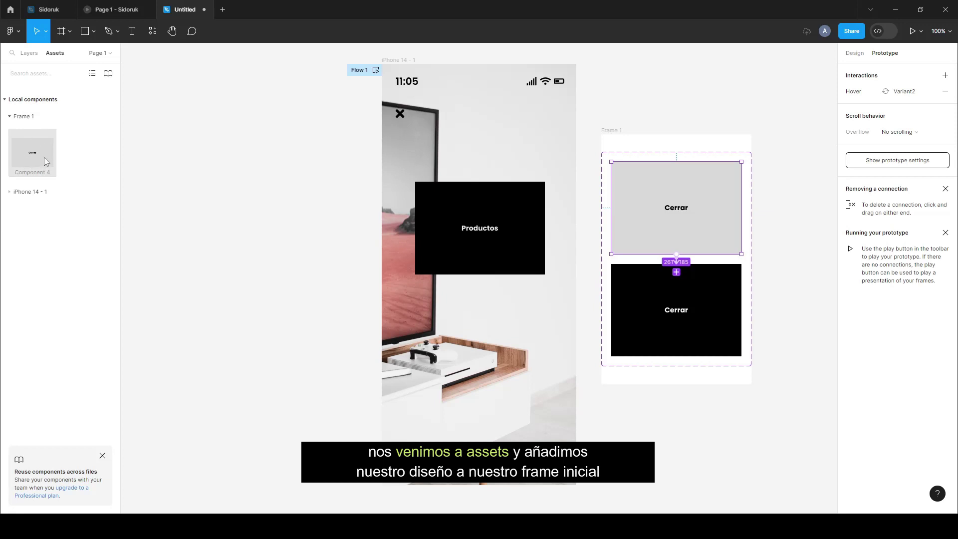
mouse_move(41, 148)
left_mouse_down()
mouse_move(497, 337)
mouse_move(504, 321)
left_mouse_up()
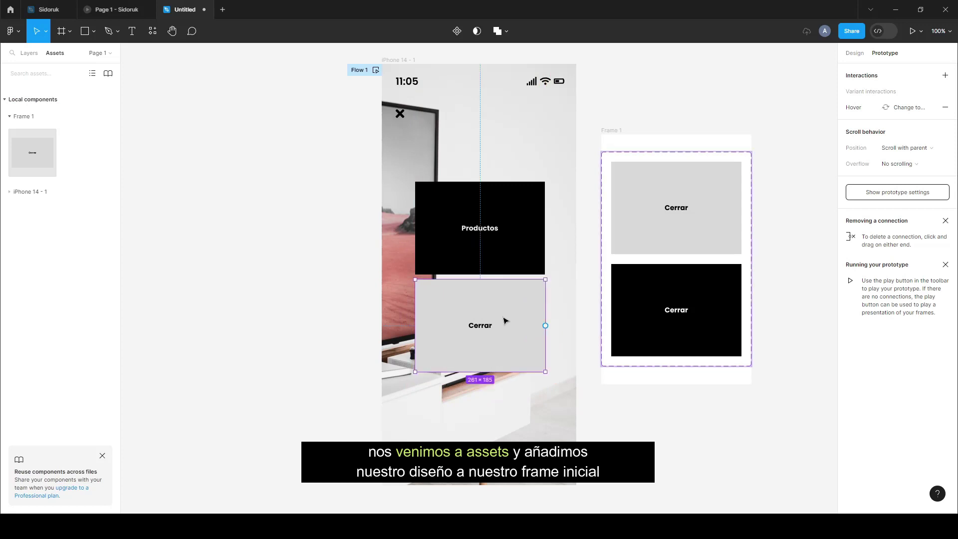
left_click(29, 53)
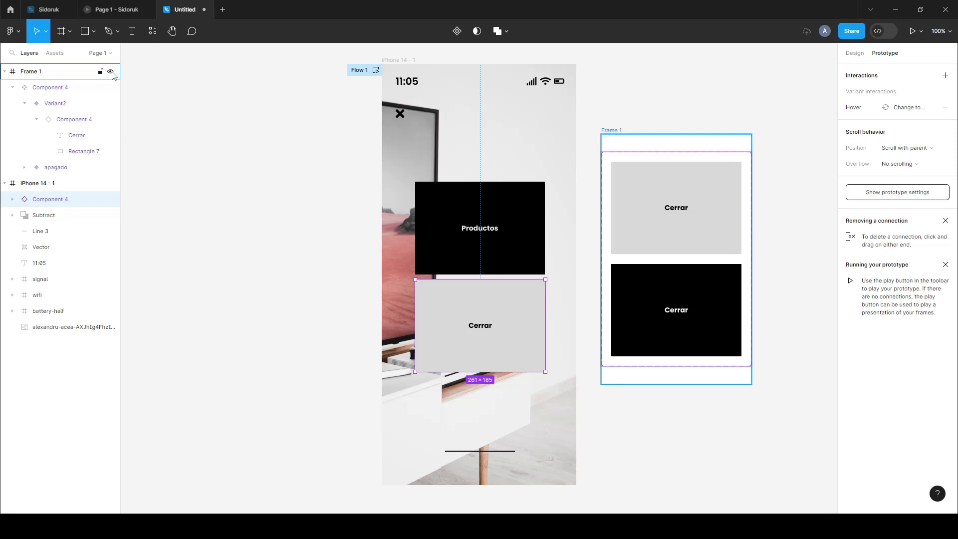
left_click(111, 72)
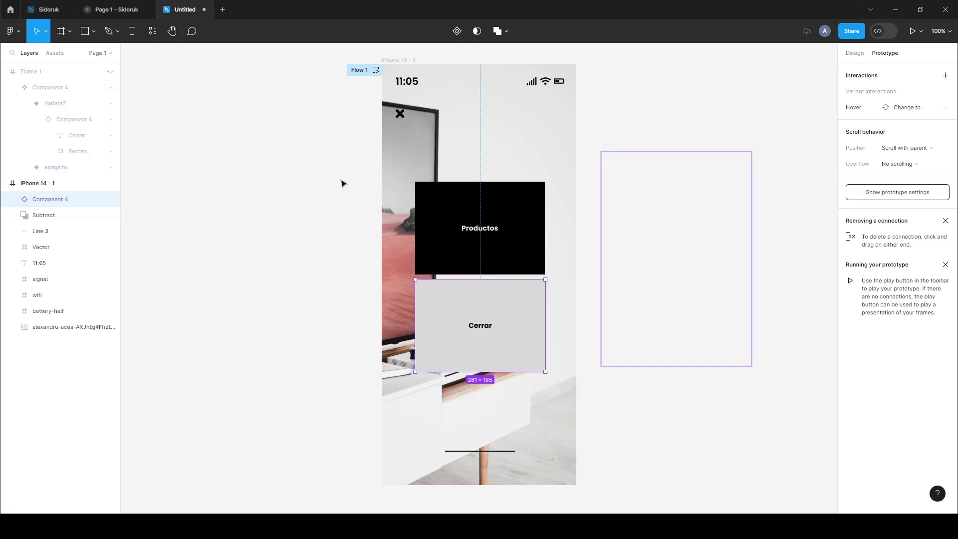
- Launch the prototype preview in a new presentation tab
left_click(913, 32)
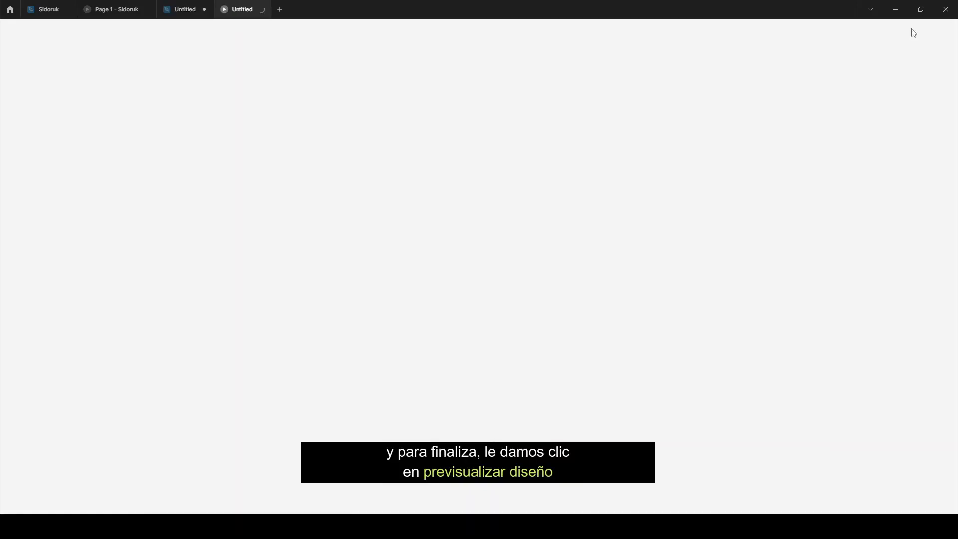